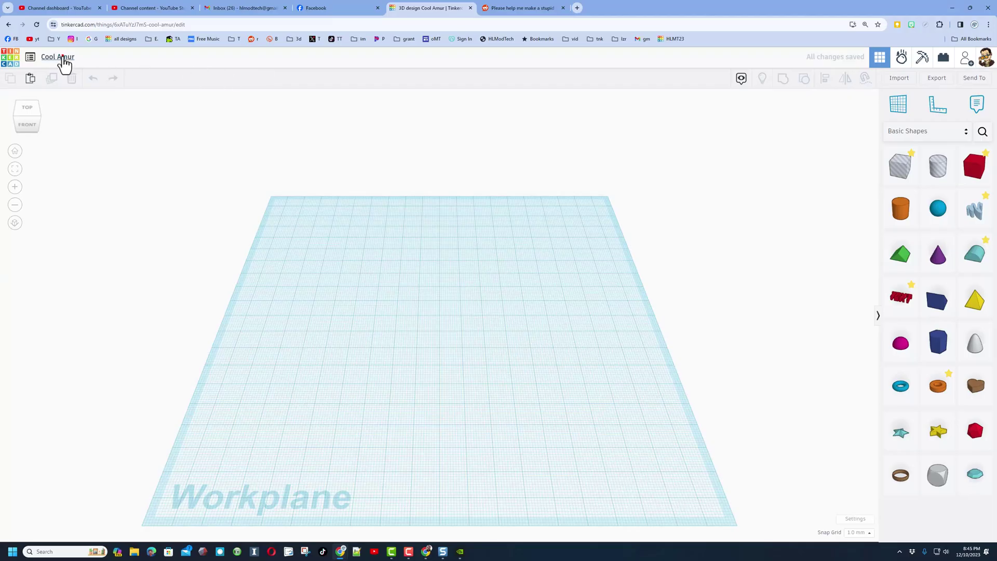
Rename the design to 'trapezoid trick'.
{"action": "left_click", "coordinate": [62, 58]}
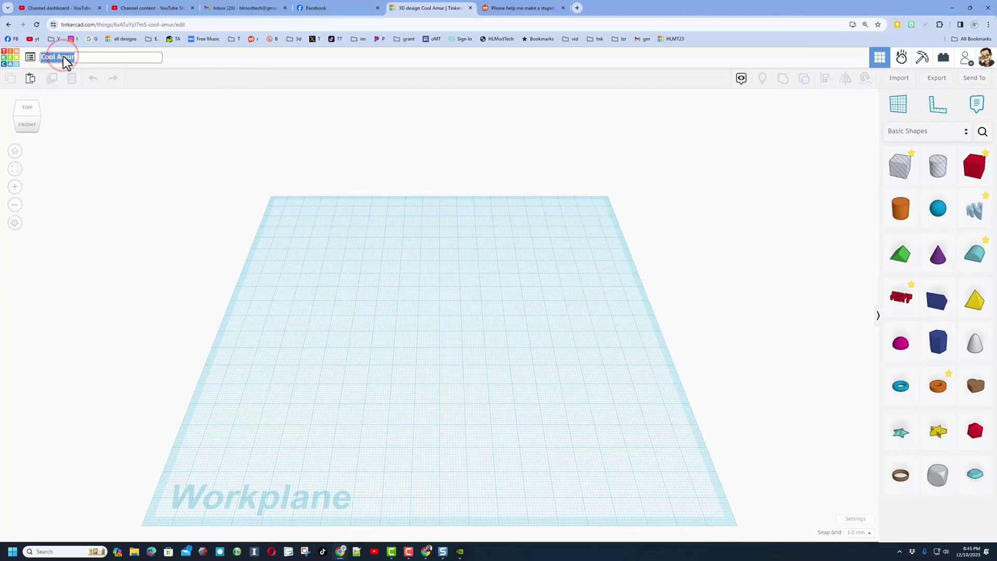
{"action": "type", "text": "trap"}
{"action": "type", "text": "ezoid"}
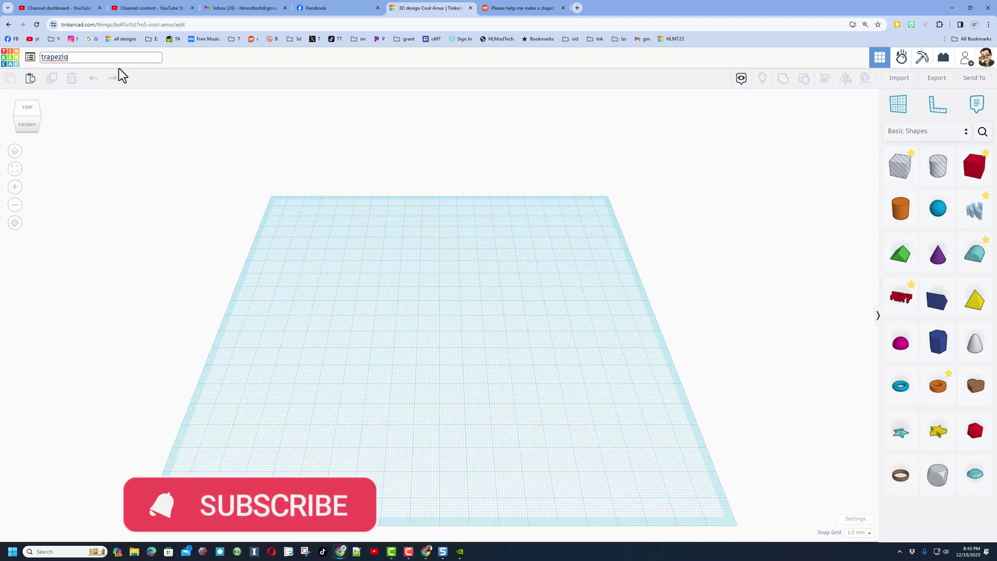
{"action": "type", "text": " trick"}
{"action": "left_click", "coordinate": [56, 66]}
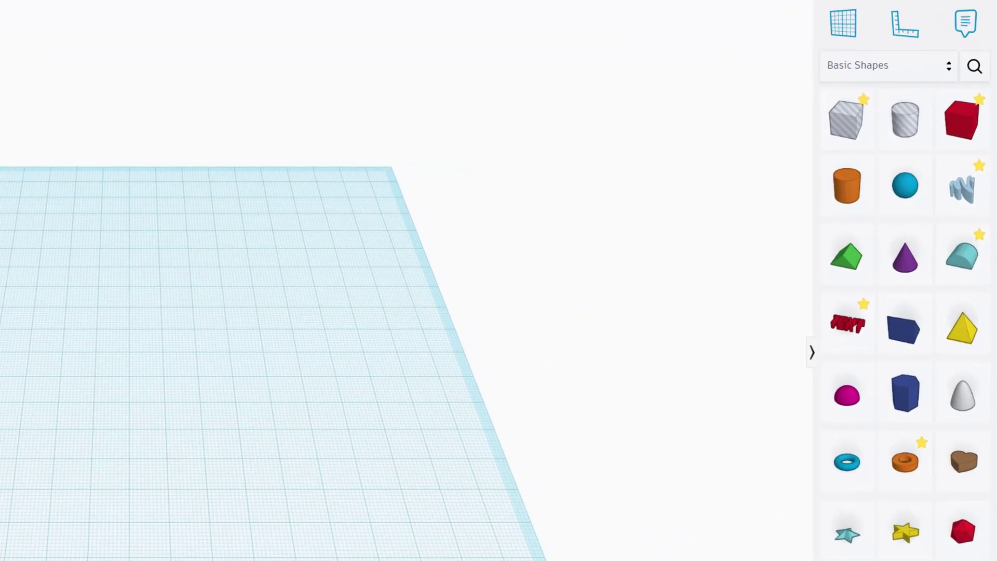
Search the community shapes for 'tra' to list trapezoid shapes.
{"action": "left_click", "coordinate": [974, 66]}
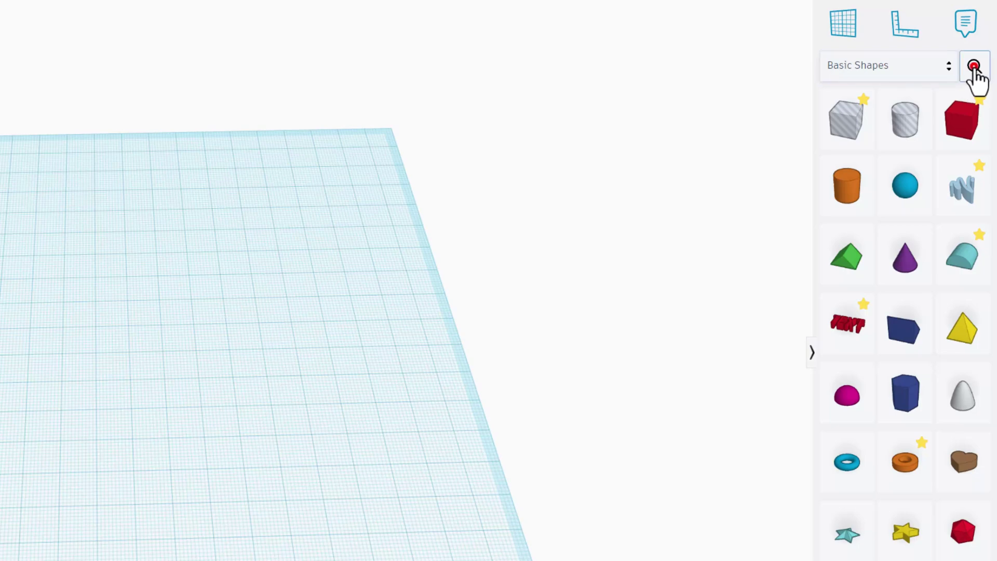
{"action": "left_click", "coordinate": [891, 18]}
{"action": "type", "text": "trap"}
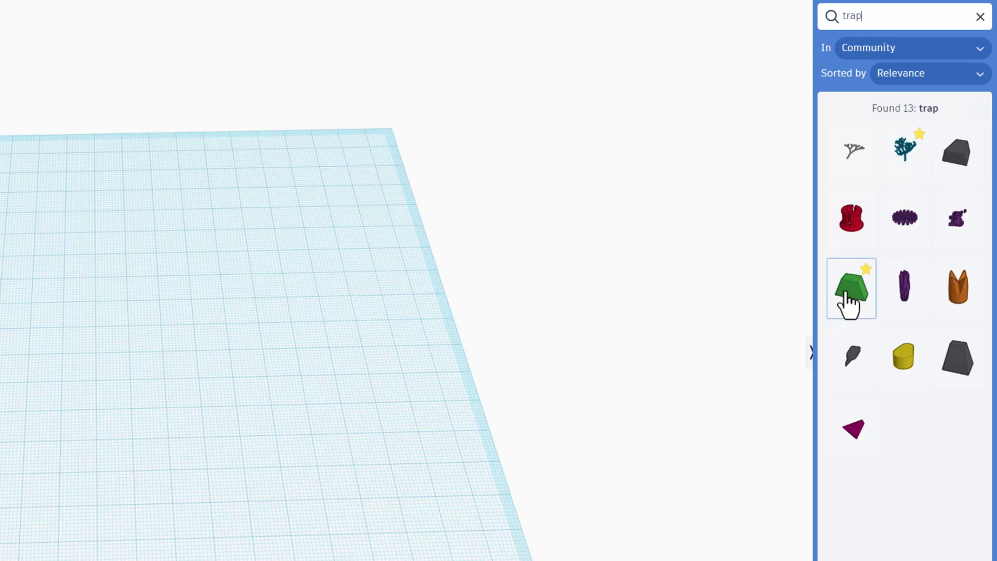
Drop the green Trapezoid shape onto the workplane.
{"action": "left_click_drag", "start_coordinate": [845, 289], "coordinate": [335, 344]}
{"action": "left_click", "coordinate": [257, 360]}
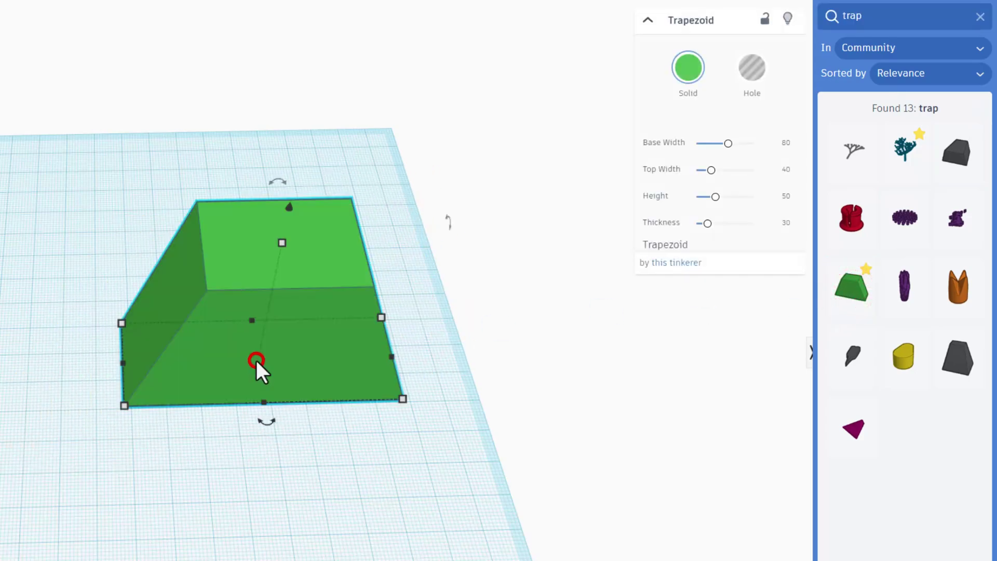
{"action": "right_click_drag", "start_coordinate": [308, 371], "coordinate": [519, 332]}
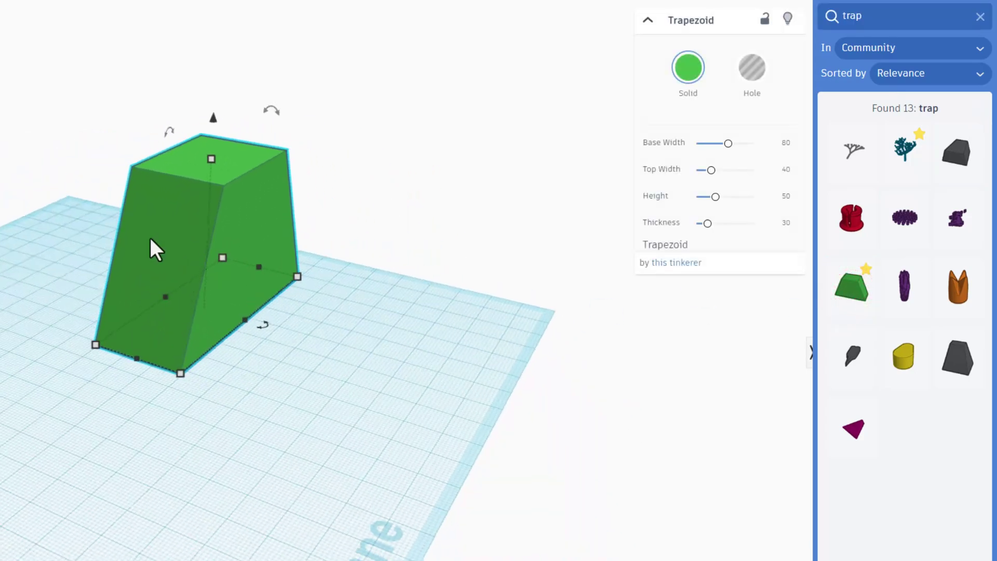
Rotate the trapezoid -90° so its trapezoid face lies flat on top.
{"action": "left_click_drag", "start_coordinate": [276, 116], "coordinate": [198, 191]}
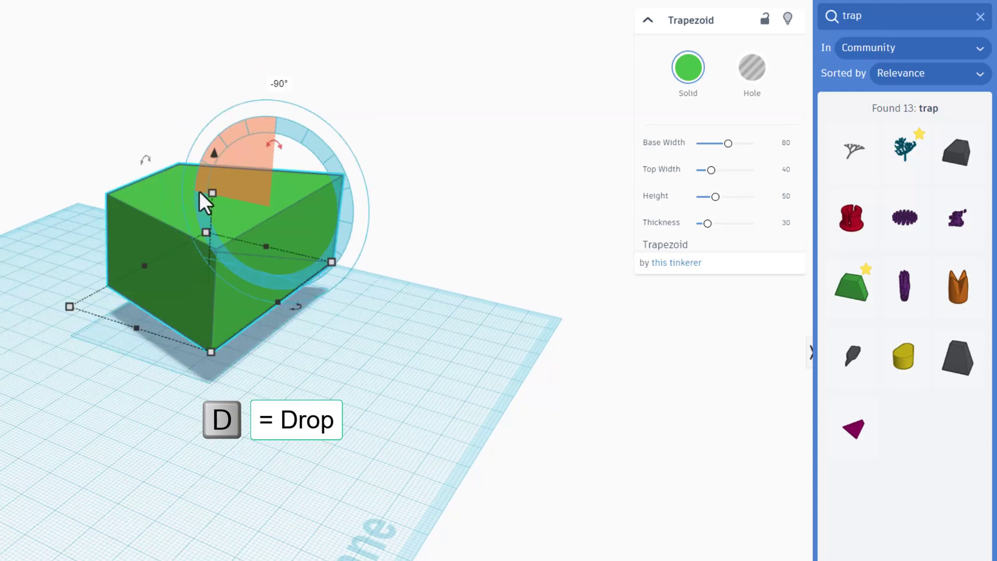
{"action": "left_click", "coordinate": [363, 311]}
{"action": "right_click_drag", "start_coordinate": [397, 317], "coordinate": [235, 356]}
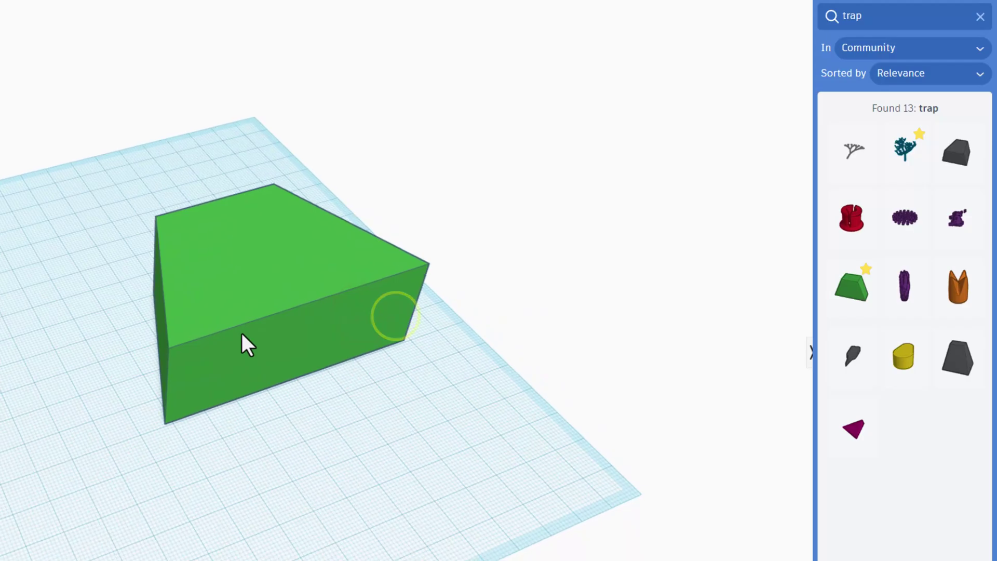
{"action": "left_click", "coordinate": [241, 341]}
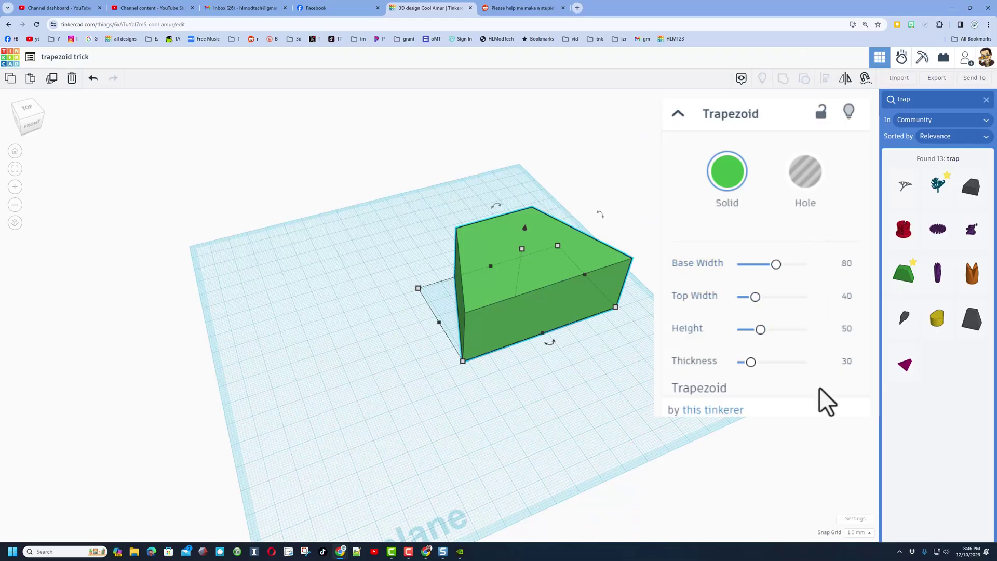
{"action": "double_click", "coordinate": [849, 269]}
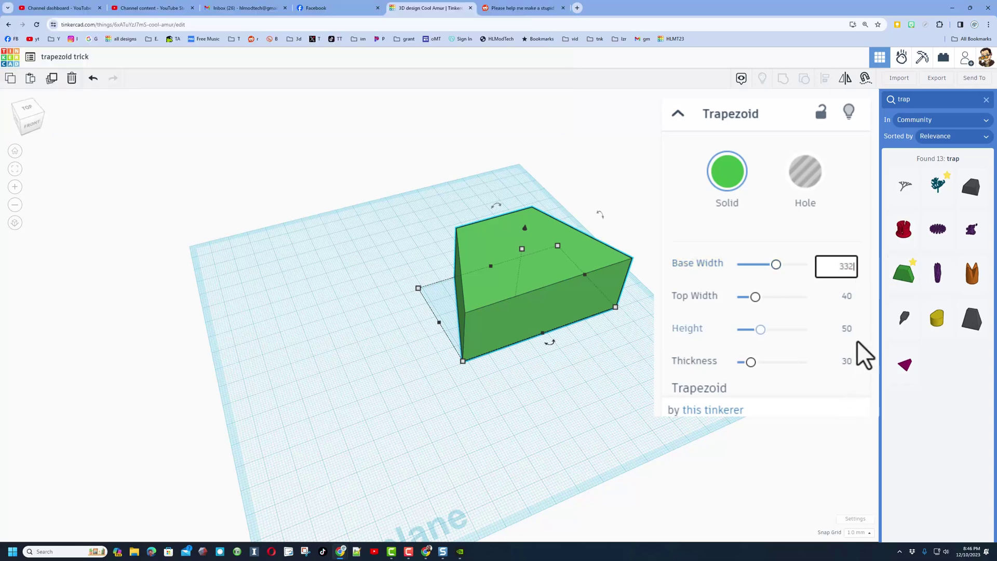
{"action": "key", "text": "Return"}
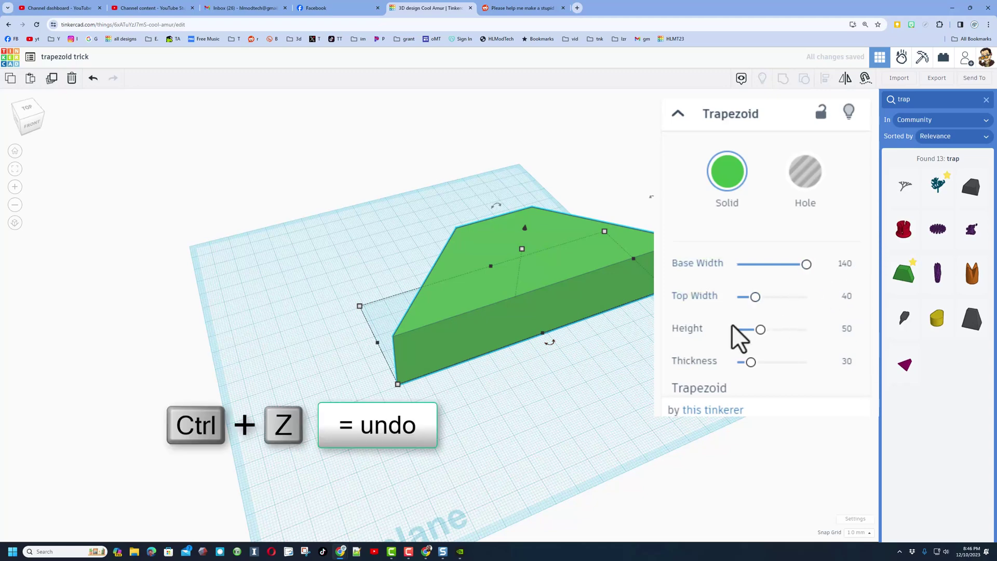
{"action": "key", "text": "ctrl+z"}
{"action": "key", "text": "ctrl+z"}
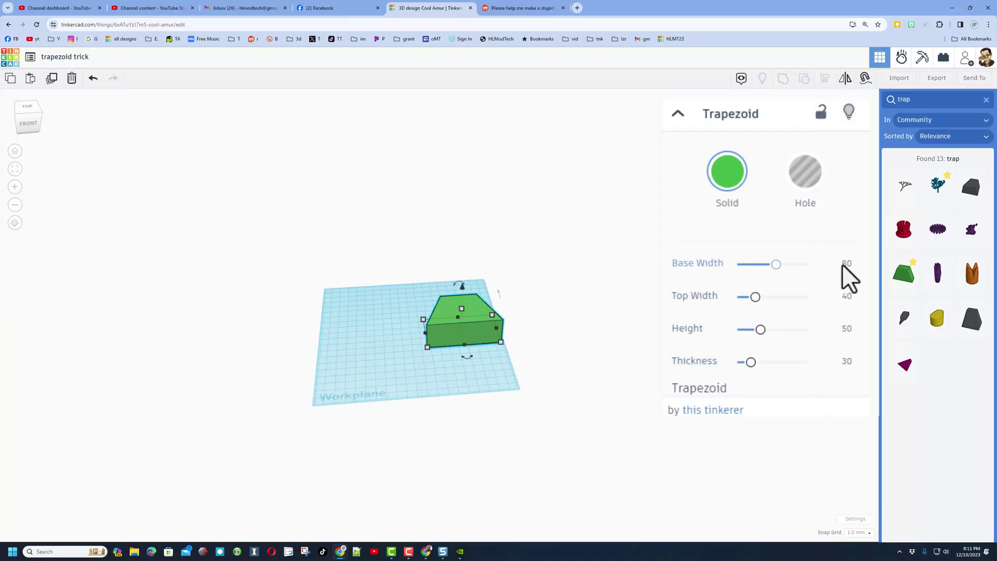
Set the trapezoid to base width 33.2, top width 22, height 21 and thickness 0.5.
{"action": "key", "text": "ctrl+z"}
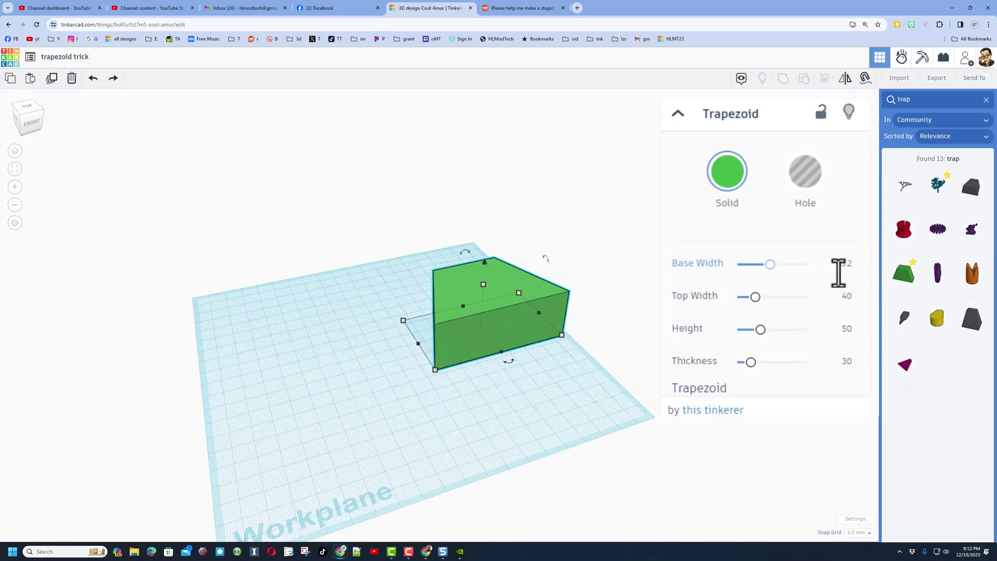
{"action": "key", "text": "Return"}
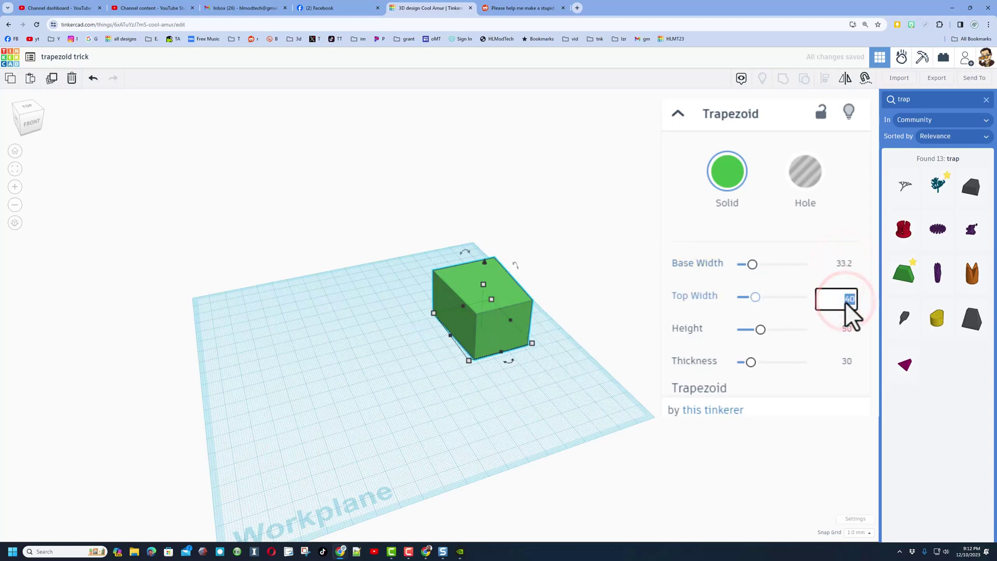
{"action": "type", "text": "22"}
{"action": "key", "text": "Return"}
{"action": "left_click", "coordinate": [845, 331]}
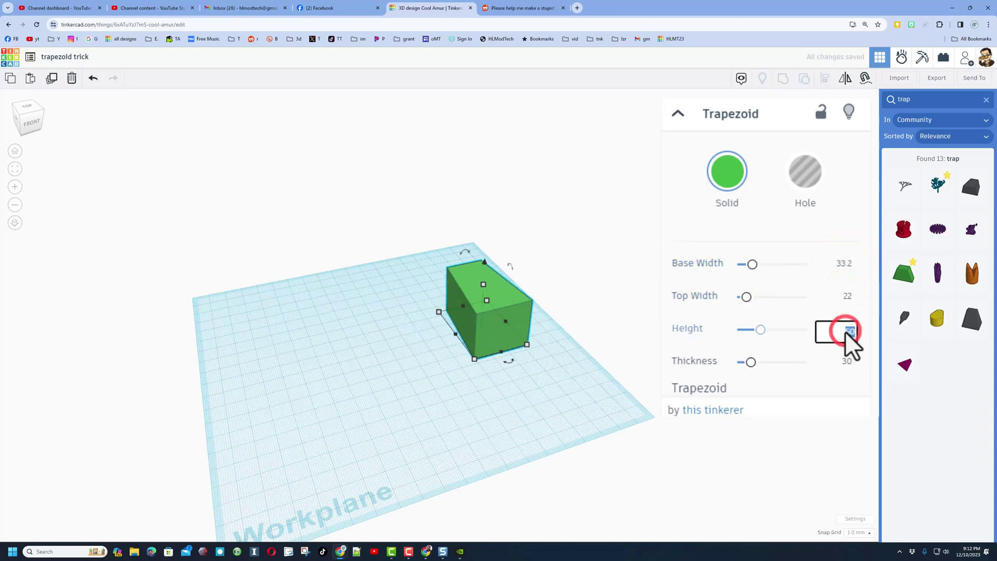
{"action": "type", "text": "21"}
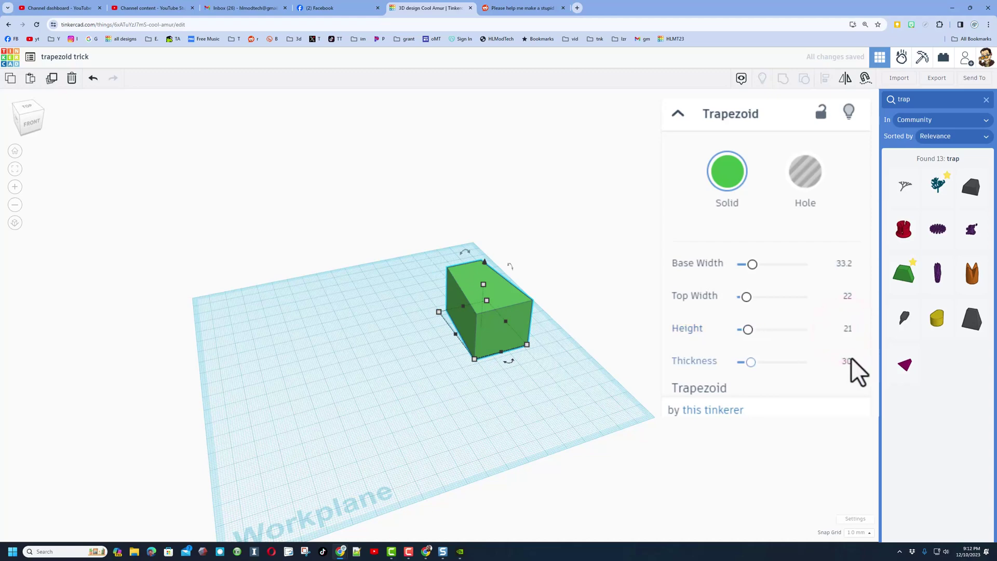
{"action": "left_click", "coordinate": [849, 361]}
{"action": "type", "text": "0.5"}
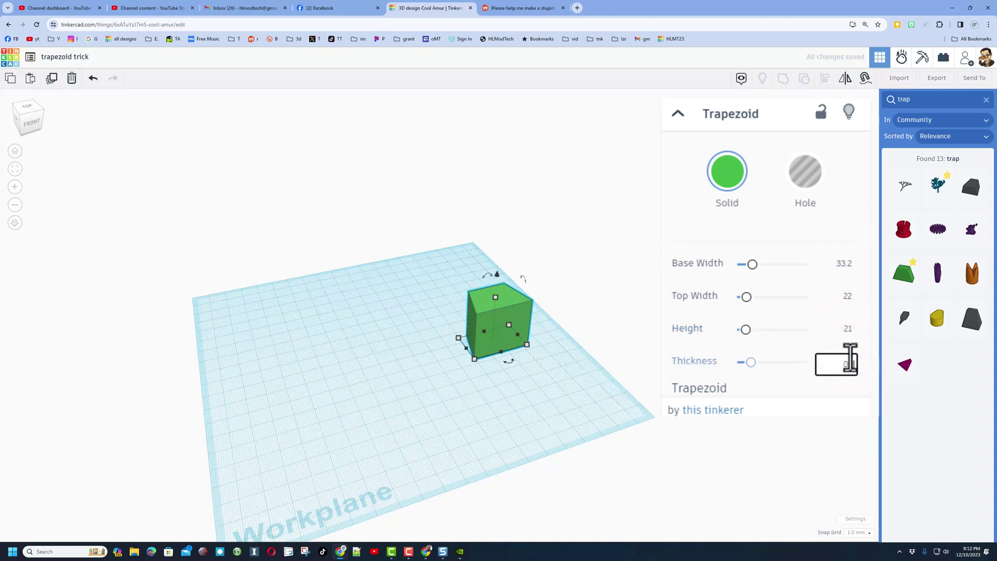
{"action": "key", "text": "Return"}
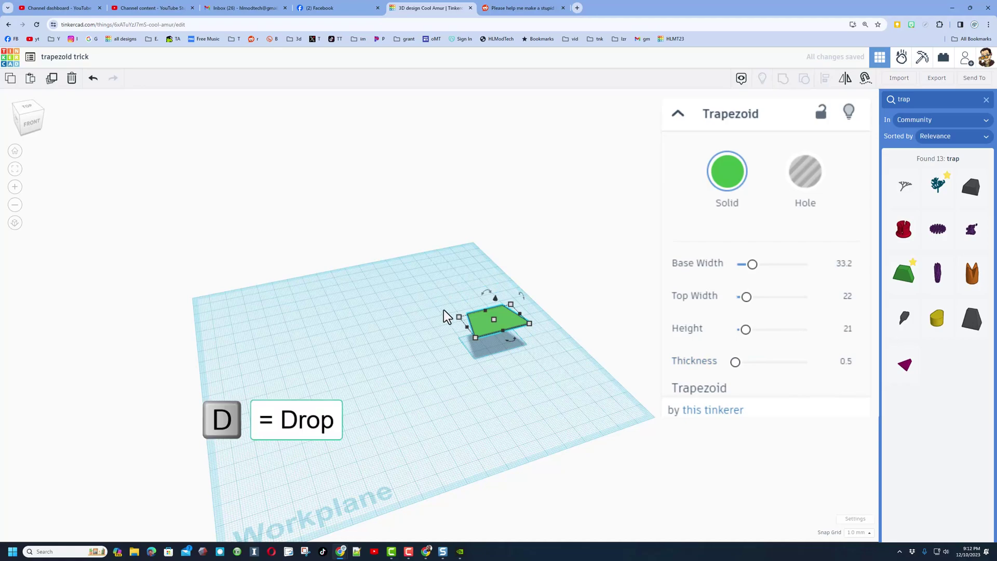
Drop the plate onto the workplane and move it to the lower-right corner.
{"action": "key", "text": "d"}
{"action": "scroll", "coordinate": [447, 319], "scroll_direction": "up", "scroll_amount": 1}
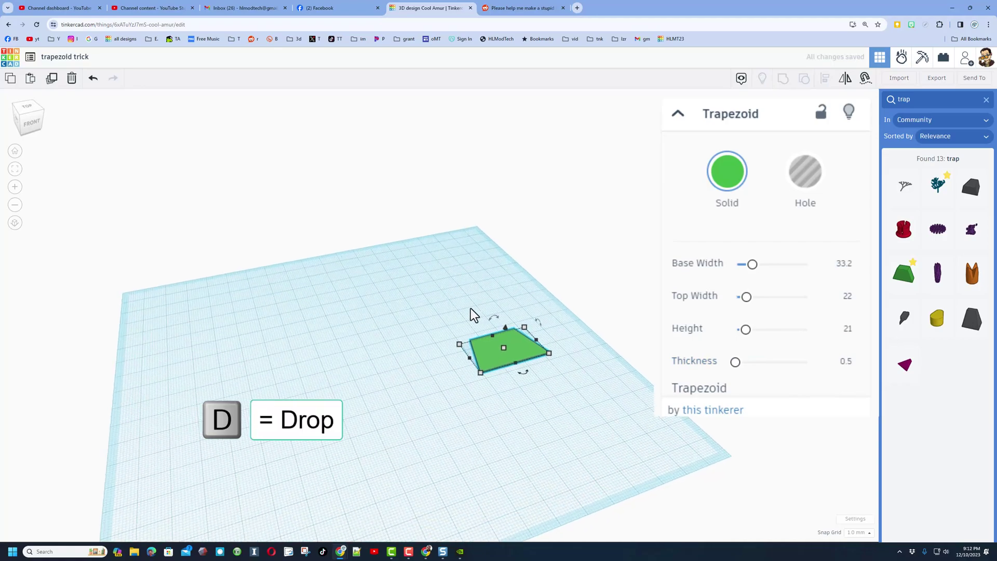
{"action": "right_click_drag", "start_coordinate": [471, 314], "coordinate": [488, 359]}
{"action": "left_click_drag", "start_coordinate": [488, 359], "coordinate": [562, 441]}
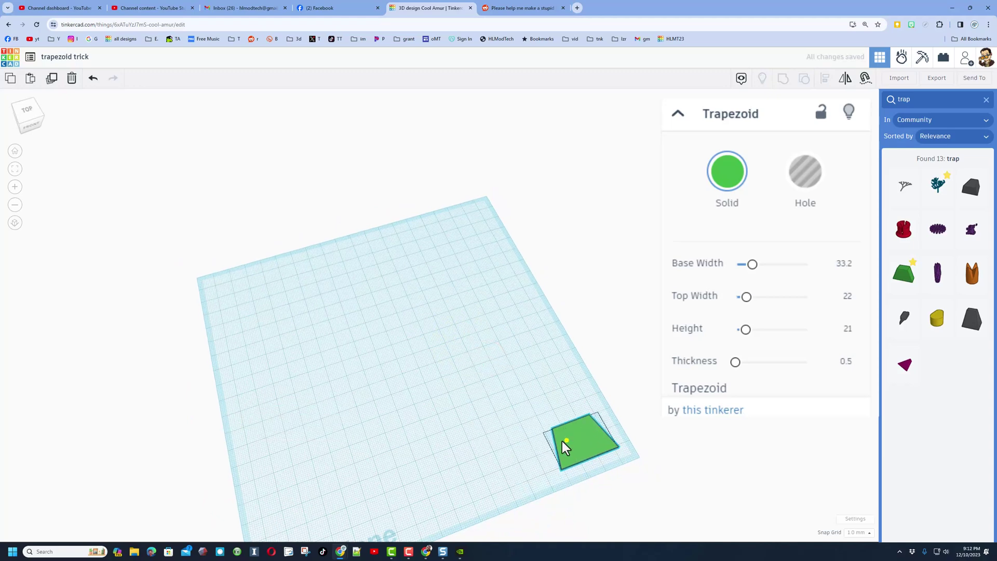
{"action": "right_click_drag", "start_coordinate": [562, 441], "coordinate": [516, 457]}
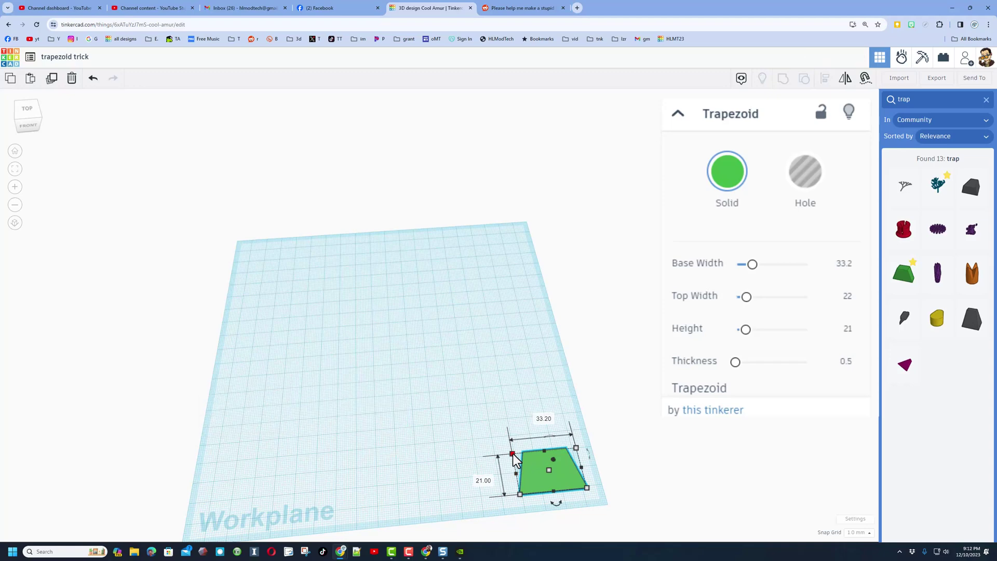
Scale the plate uniformly to 332 mm across the base and 210 mm tall, checking the dimensions.
{"action": "left_click_drag", "start_coordinate": [513, 457], "coordinate": [379, 286], "text": "shift"}
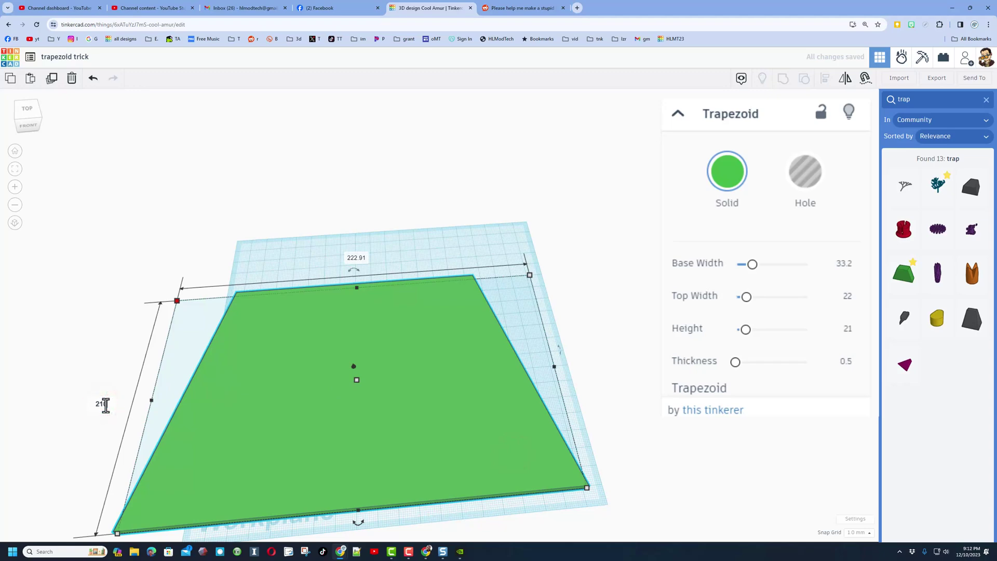
{"action": "type", "text": "0"}
{"action": "key", "text": "Return"}
{"action": "scroll", "coordinate": [106, 405], "scroll_direction": "down", "scroll_amount": 5}
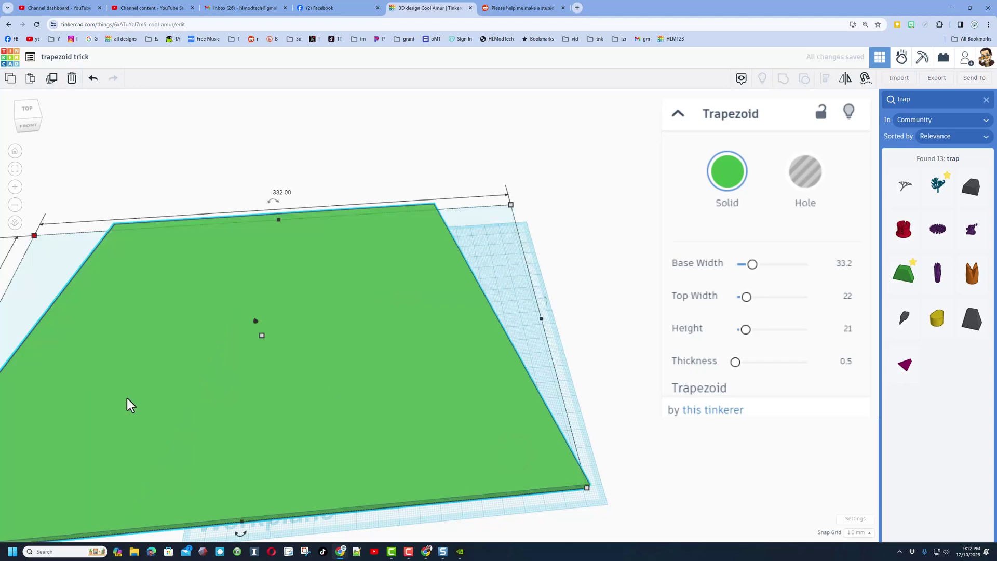
{"action": "left_click_drag", "start_coordinate": [180, 445], "coordinate": [289, 438]}
{"action": "left_click", "coordinate": [58, 503]}
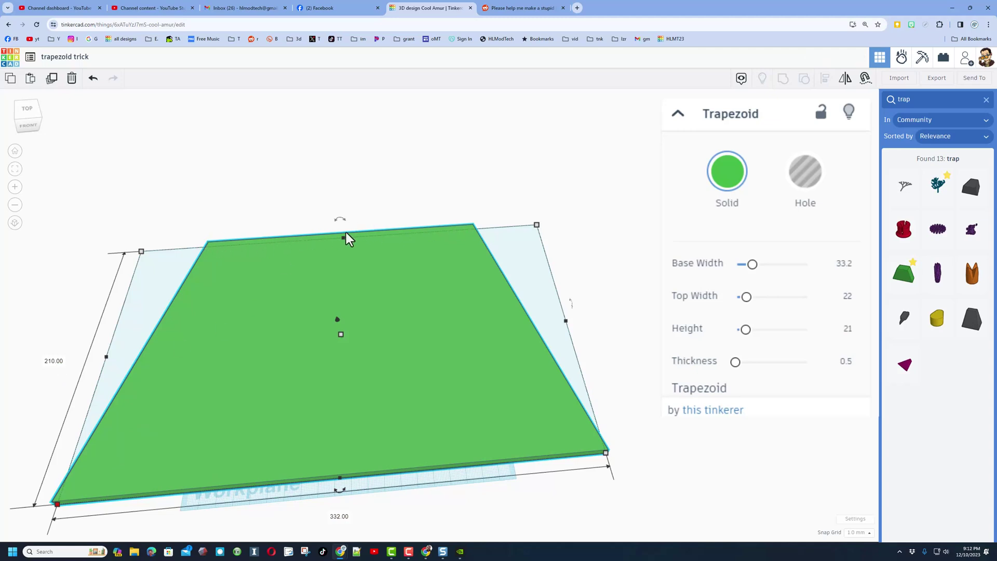
{"action": "left_click", "coordinate": [282, 240]}
{"action": "mouse_move", "coordinate": [352, 319]}
{"action": "right_mouse_down"}
{"action": "mouse_move", "coordinate": [343, 287]}
{"action": "mouse_move", "coordinate": [335, 322]}
{"action": "right_mouse_up"}
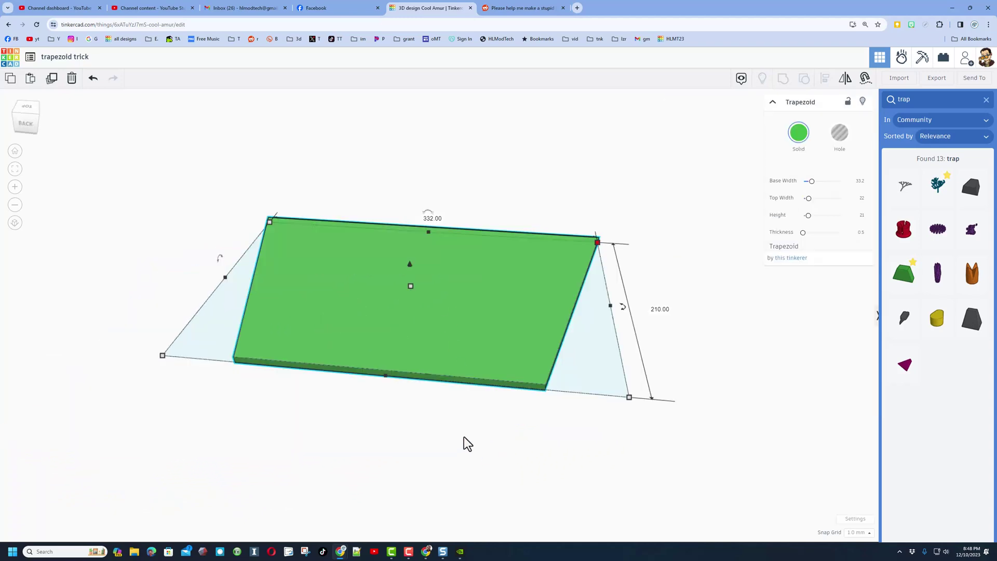
Clear the 'trap' search to return to Basic Shapes and pick up a Box.
{"action": "right_click_drag", "start_coordinate": [464, 437], "coordinate": [445, 414]}
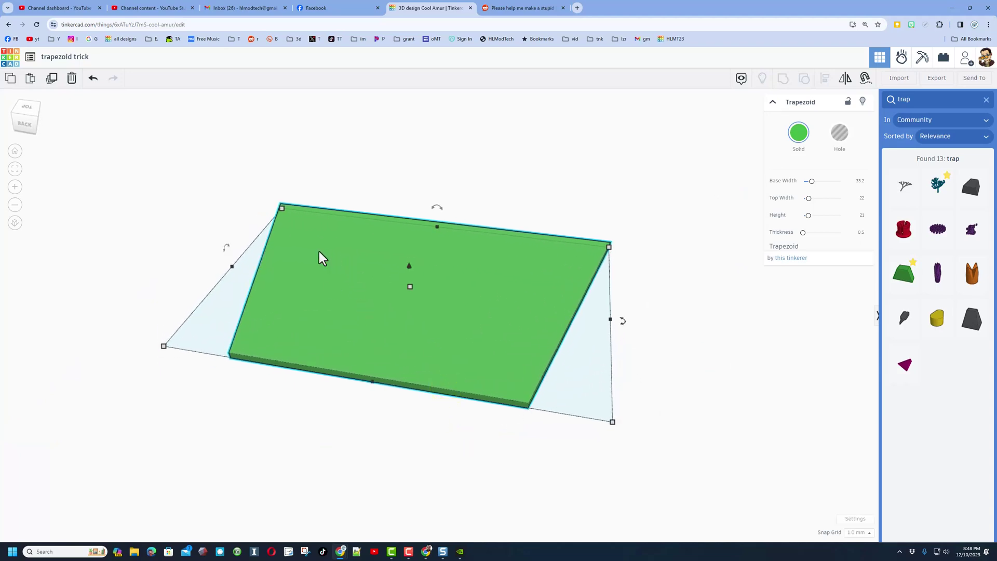
{"action": "left_click", "coordinate": [986, 100]}
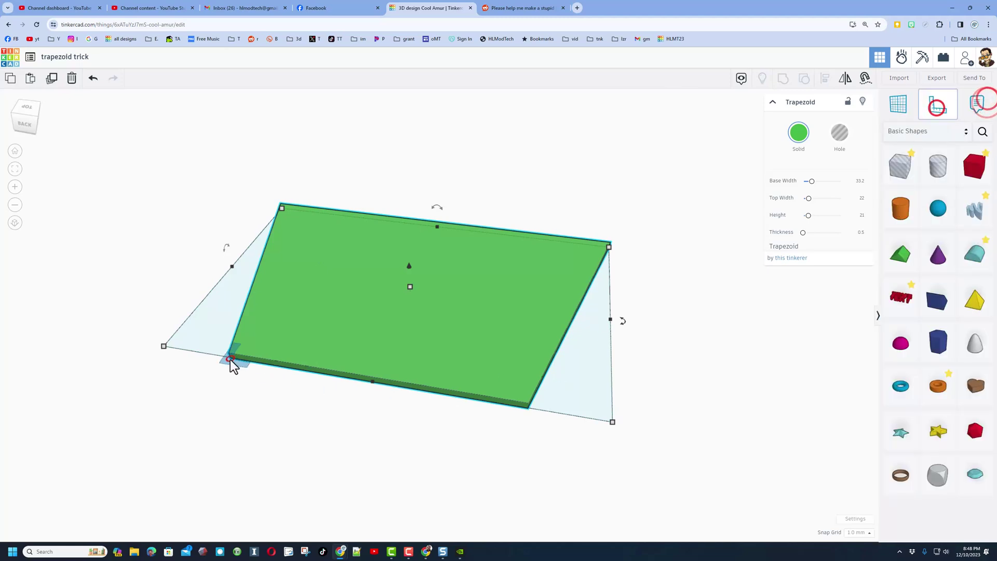
{"action": "right_click_drag", "start_coordinate": [237, 356], "coordinate": [333, 433]}
{"action": "scroll", "coordinate": [329, 439], "scroll_direction": "up", "scroll_amount": 3}
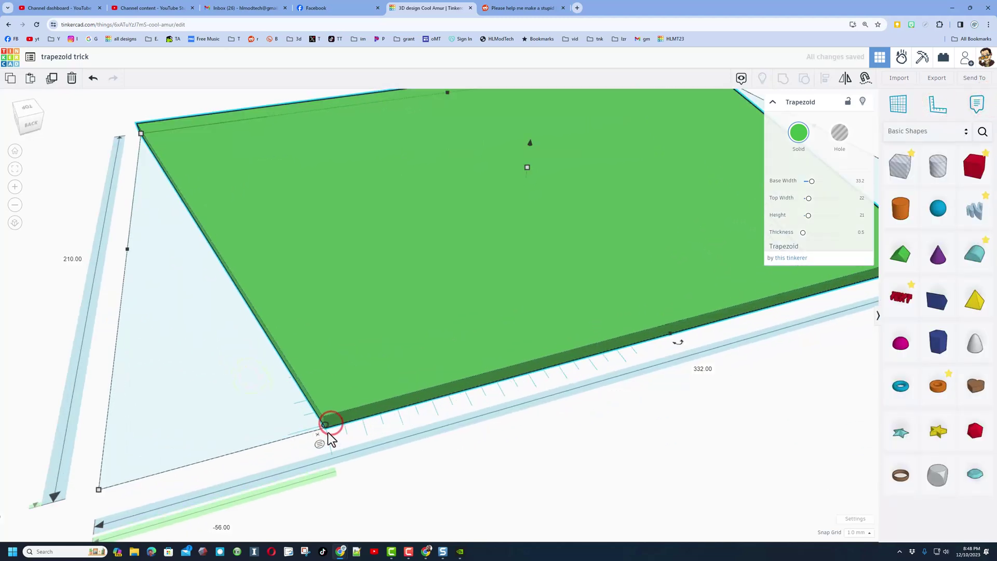
{"action": "scroll", "coordinate": [634, 415], "scroll_direction": "down", "scroll_amount": 3}
{"action": "right_click_drag", "start_coordinate": [633, 416], "coordinate": [754, 383]}
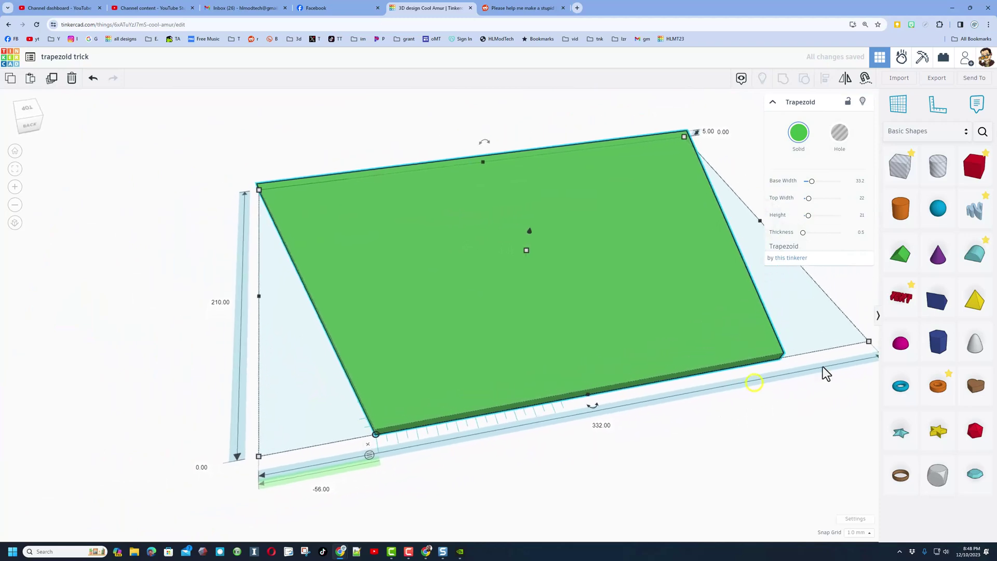
{"action": "right_click_drag", "start_coordinate": [571, 404], "coordinate": [565, 403]}
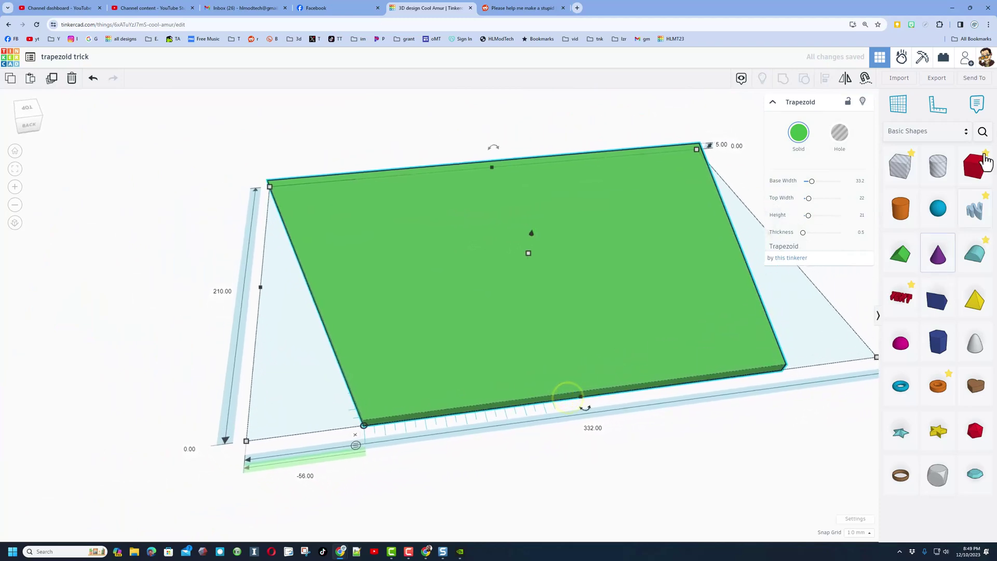
{"action": "left_click", "coordinate": [975, 165]}
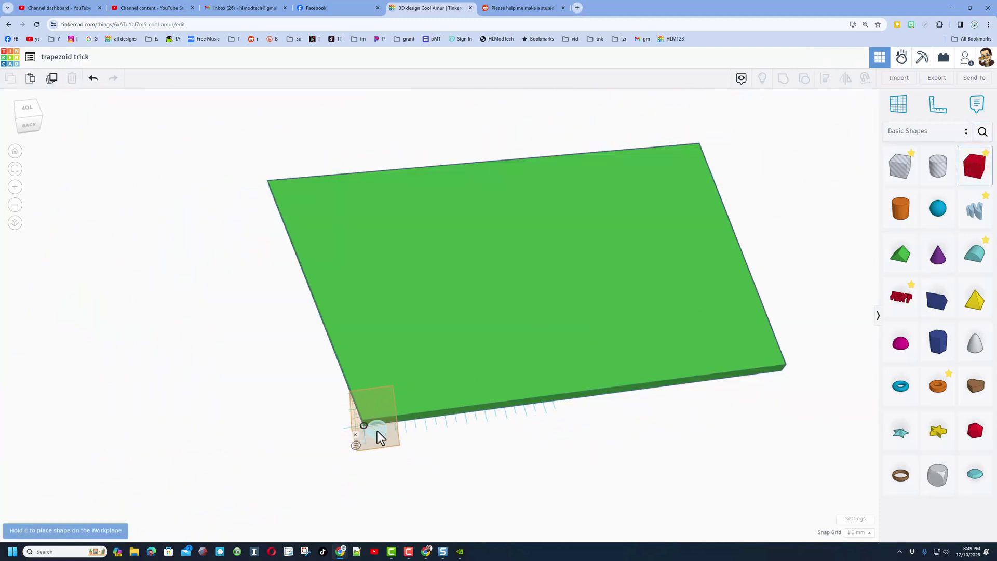
Place the box at the plate's lower-left corner with length 220 and a -20 offset.
{"action": "left_click", "coordinate": [382, 438]}
{"action": "right_click_drag", "start_coordinate": [396, 440], "coordinate": [429, 497]}
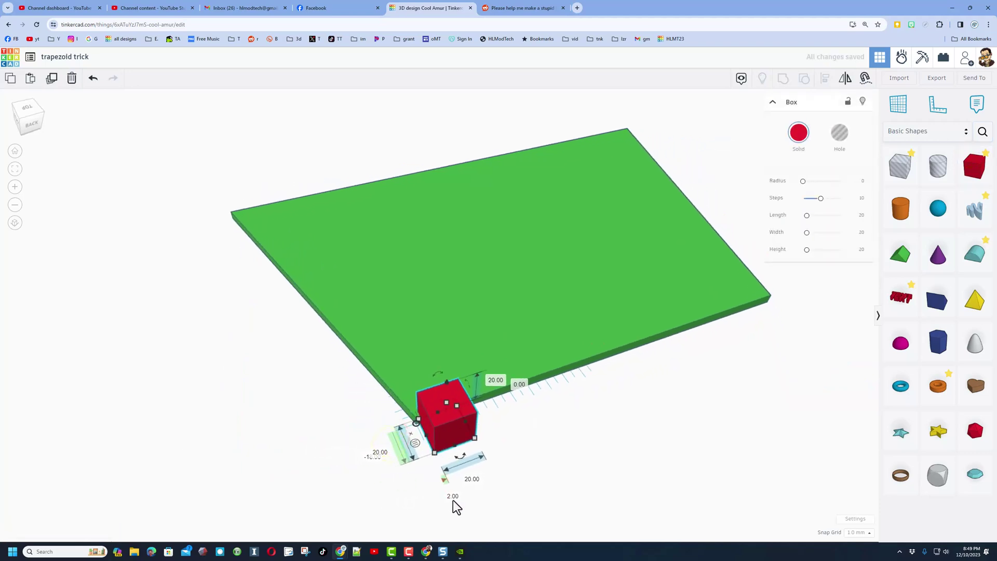
{"action": "key", "text": "ctrl+z"}
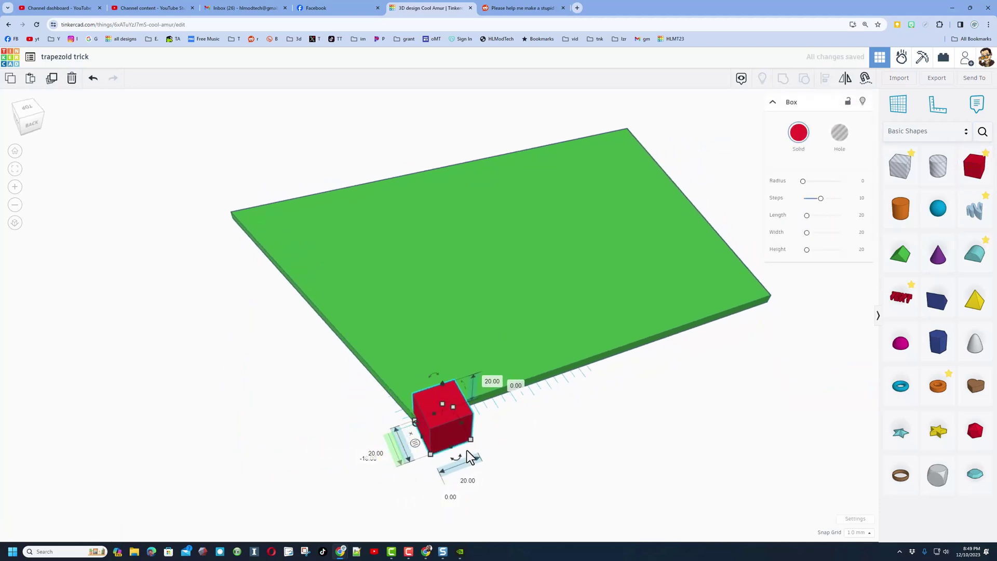
{"action": "left_click_drag", "start_coordinate": [465, 461], "coordinate": [468, 462]}
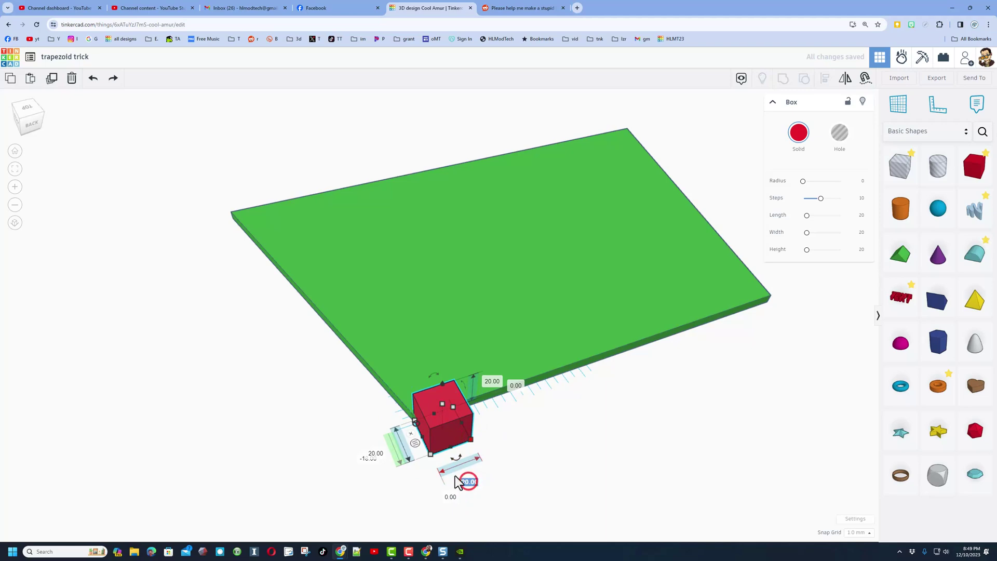
{"action": "key", "text": "Return"}
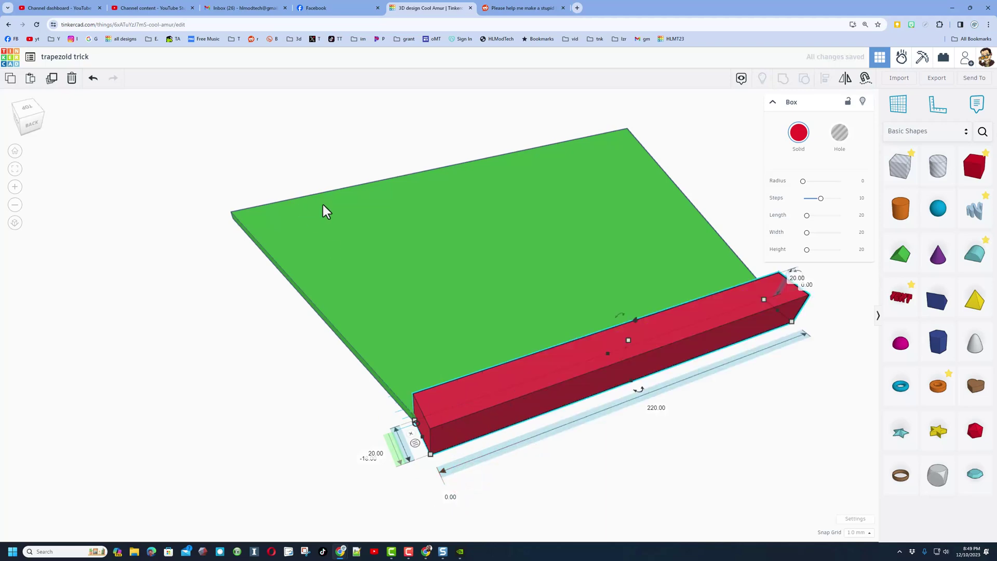
{"action": "right_click_drag", "start_coordinate": [499, 216], "coordinate": [144, 191]}
{"action": "right_click_drag", "start_coordinate": [142, 352], "coordinate": [445, 359]}
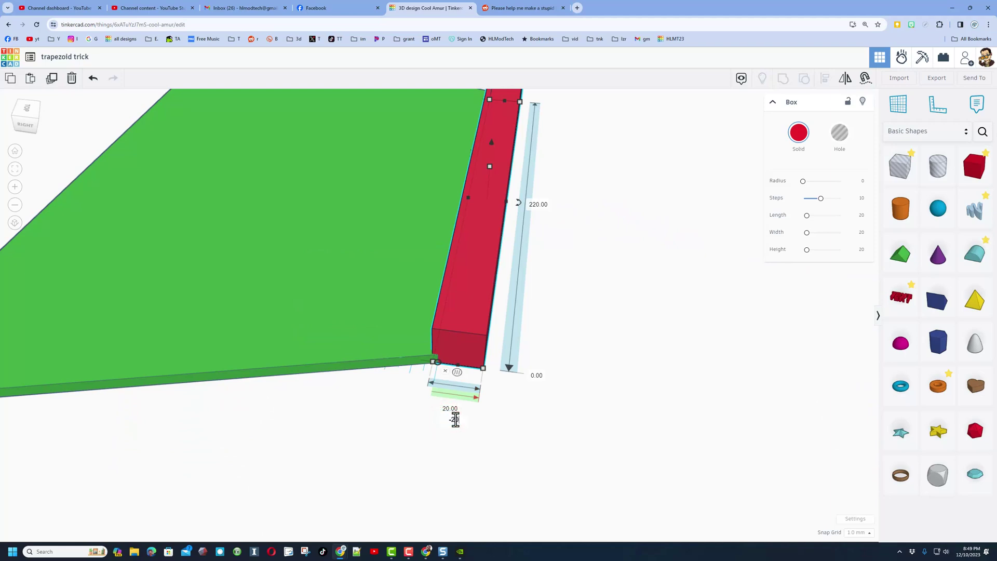
{"action": "key", "text": "Return"}
Compare the 220 mm box against the plate's top edge, then delete the box.
{"action": "right_click_drag", "start_coordinate": [480, 398], "coordinate": [467, 377]}
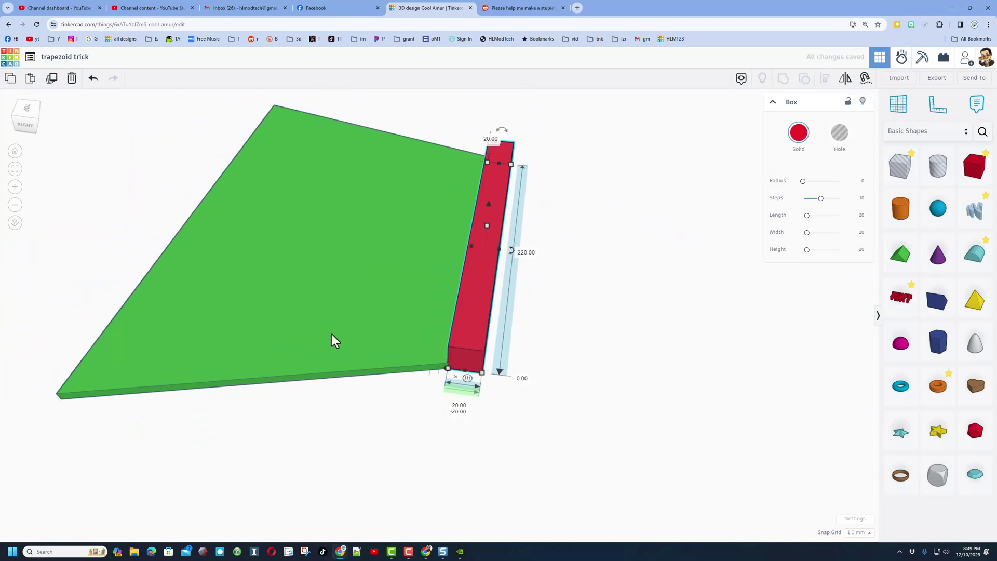
{"action": "right_click_drag", "start_coordinate": [315, 306], "coordinate": [393, 494]}
{"action": "right_click_drag", "start_coordinate": [227, 451], "coordinate": [364, 394]}
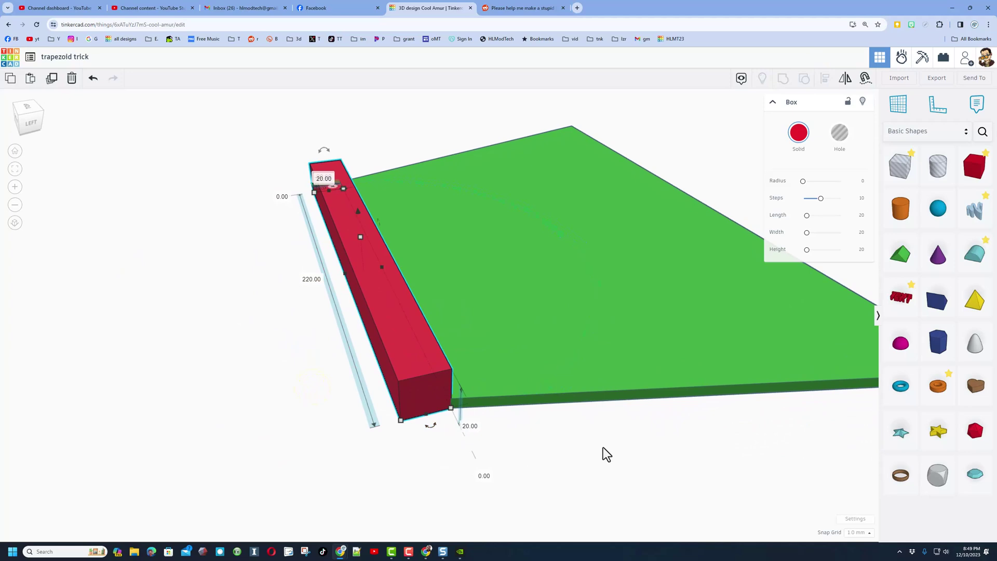
{"action": "right_click_drag", "start_coordinate": [605, 453], "coordinate": [625, 291]}
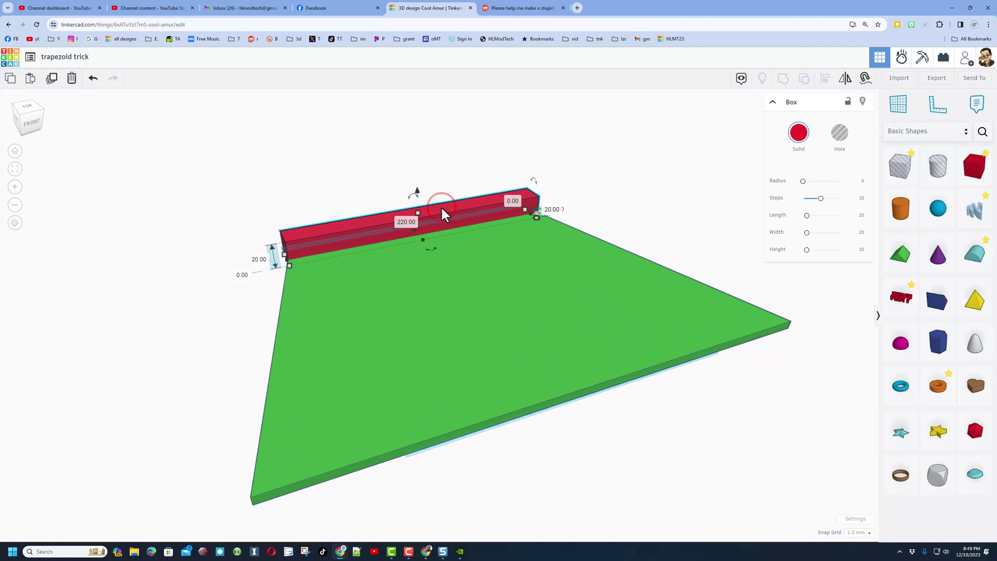
{"action": "key", "text": "Delete"}
{"action": "right_click_drag", "start_coordinate": [436, 213], "coordinate": [431, 181]}
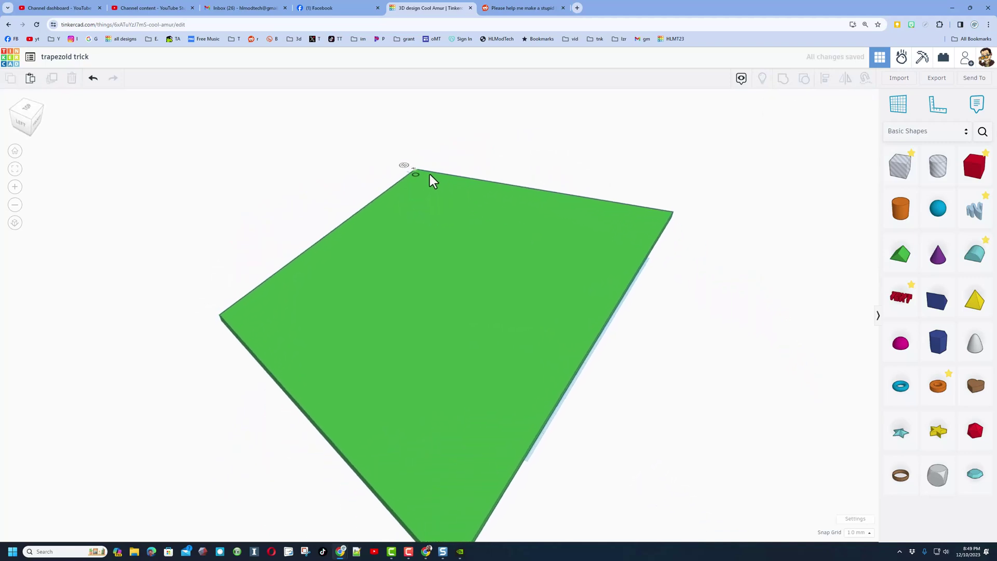
{"action": "right_click_drag", "start_coordinate": [615, 209], "coordinate": [343, 204]}
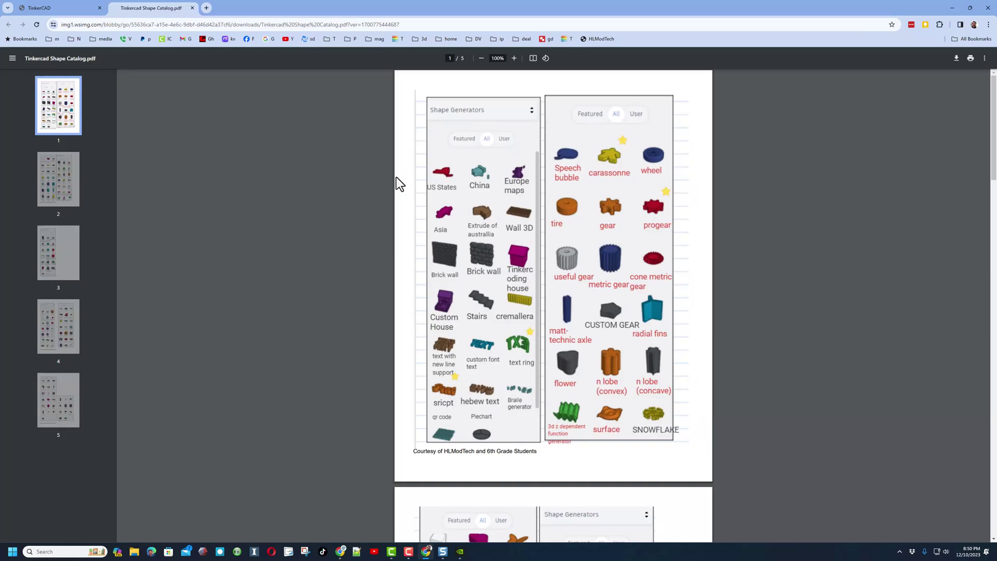
Scroll the Shape Catalog PDF from page 1 down to the Trapezoid generator on pages 3 and 4.
{"action": "scroll", "coordinate": [582, 191], "scroll_direction": "down", "scroll_amount": 10}
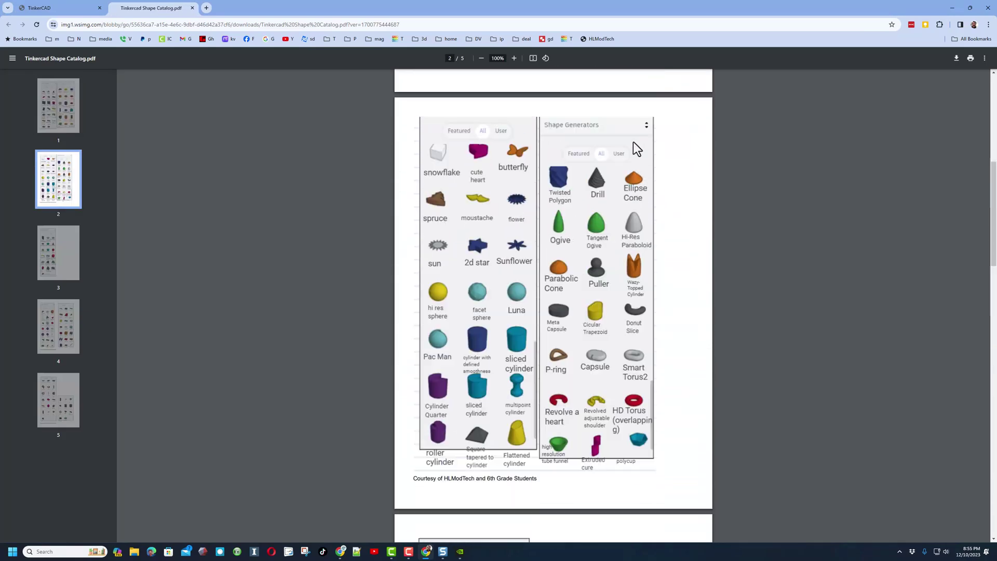
{"action": "scroll", "coordinate": [634, 151], "scroll_direction": "down", "scroll_amount": 4}
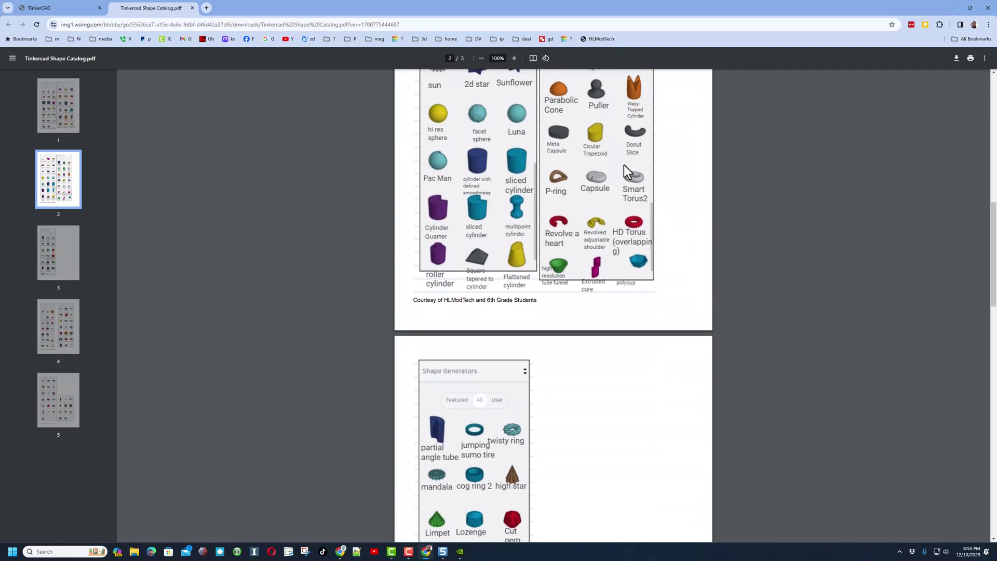
{"action": "scroll", "coordinate": [600, 206], "scroll_direction": "down", "scroll_amount": 3}
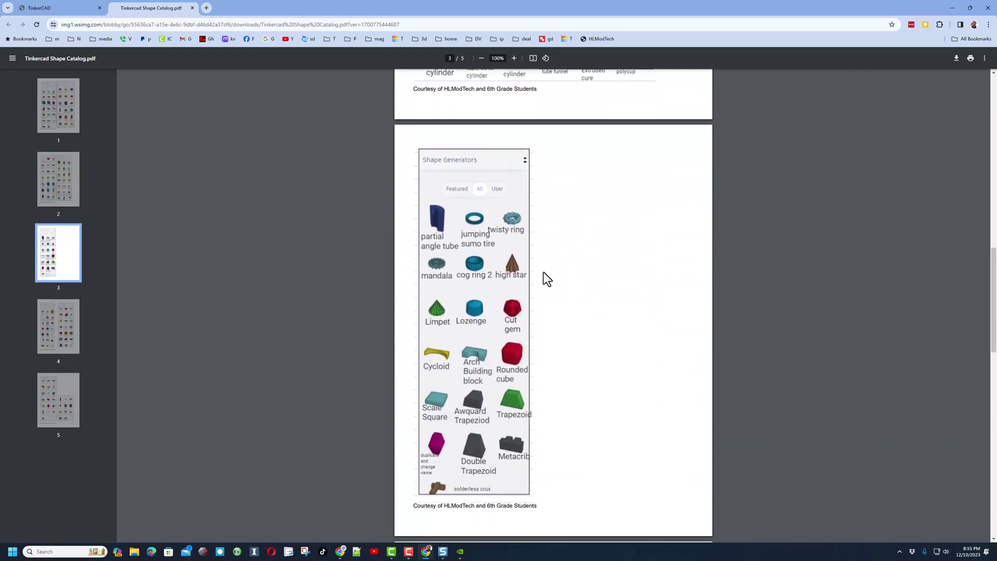
{"action": "scroll", "coordinate": [573, 353], "scroll_direction": "down", "scroll_amount": 6}
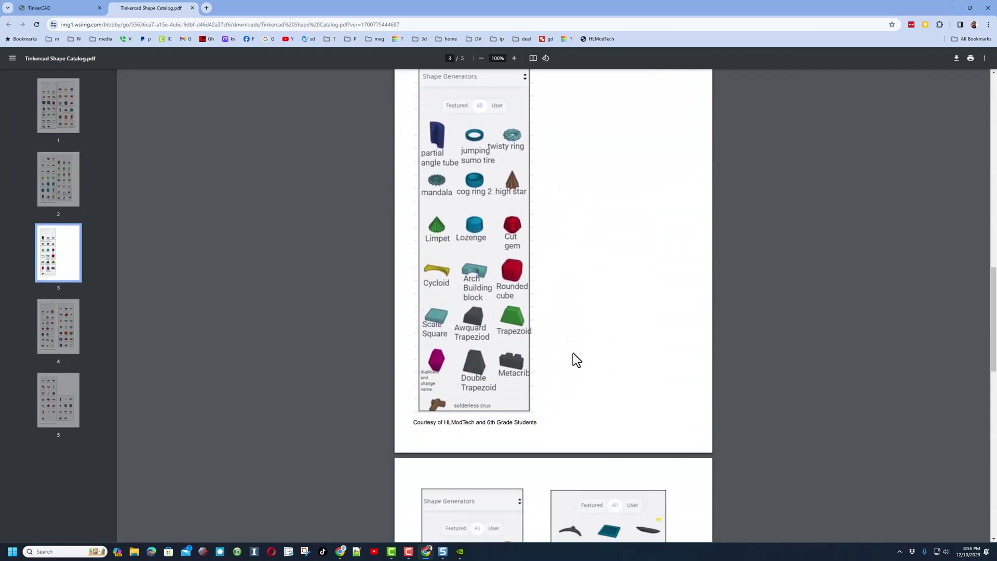
{"action": "scroll", "coordinate": [583, 363], "scroll_direction": "down", "scroll_amount": 2}
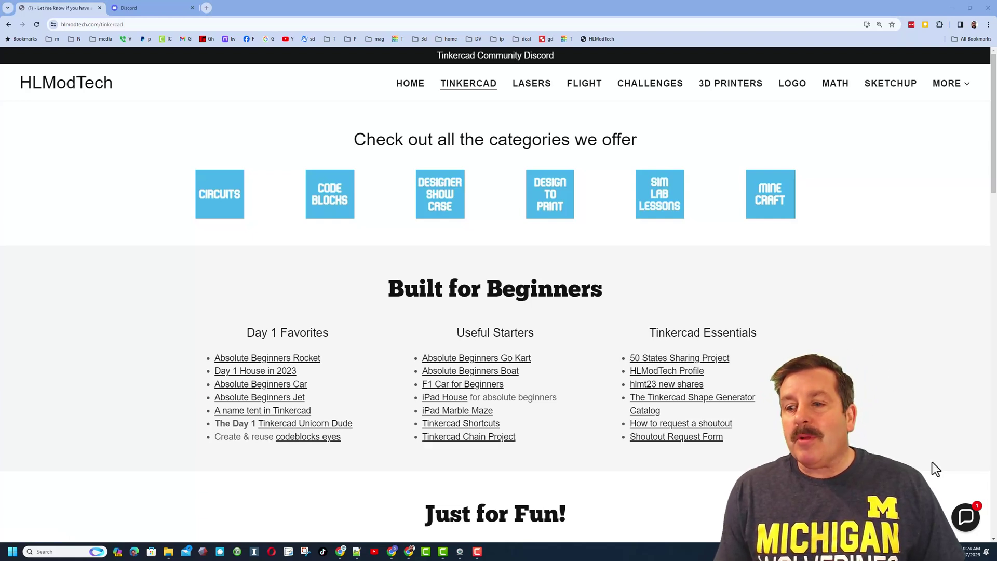
{"action": "left_click", "coordinate": [967, 517]}
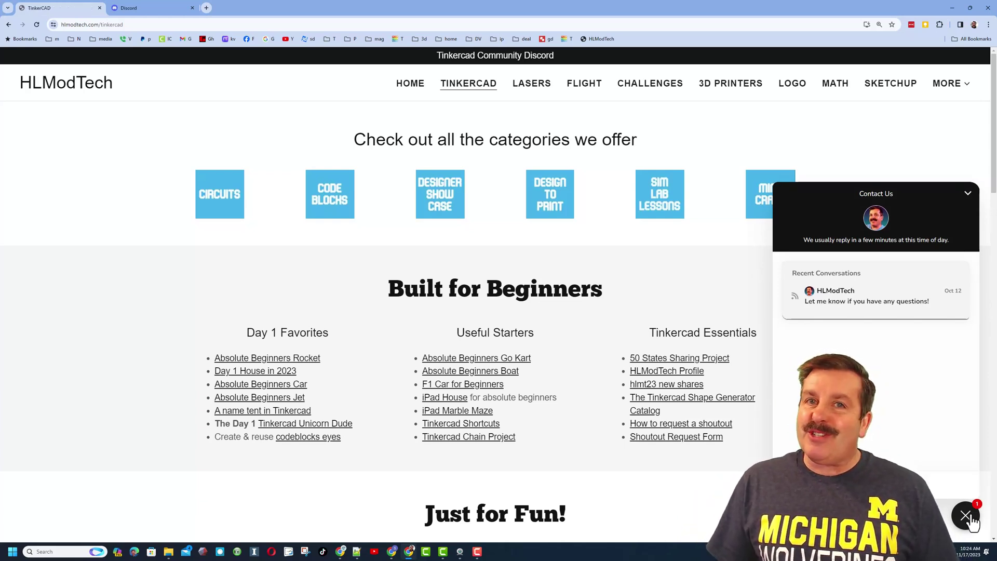
{"action": "left_click", "coordinate": [966, 515]}
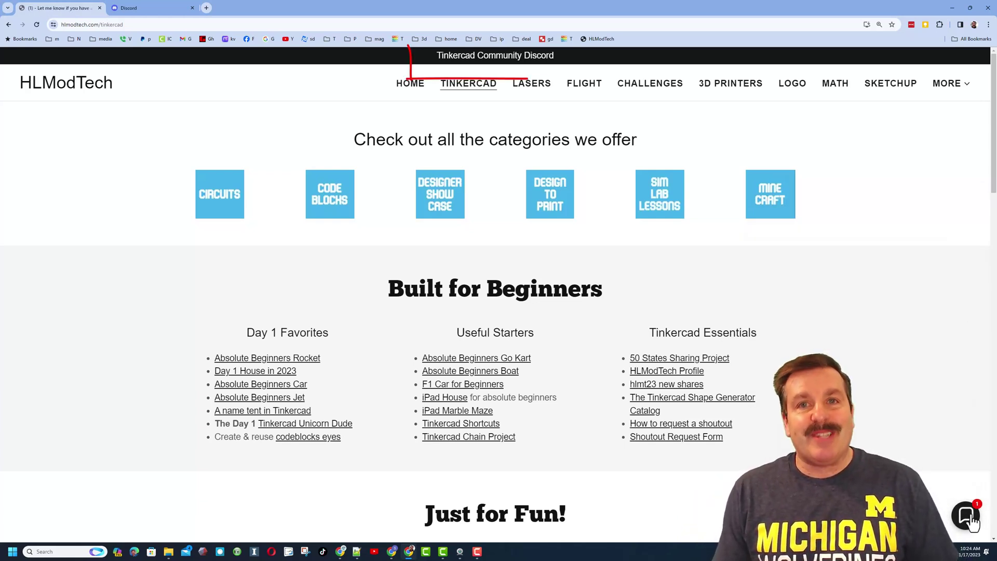
Open the Tinkercad Community Discord invite from the HLModTech page banner.
{"action": "left_click", "coordinate": [511, 62]}
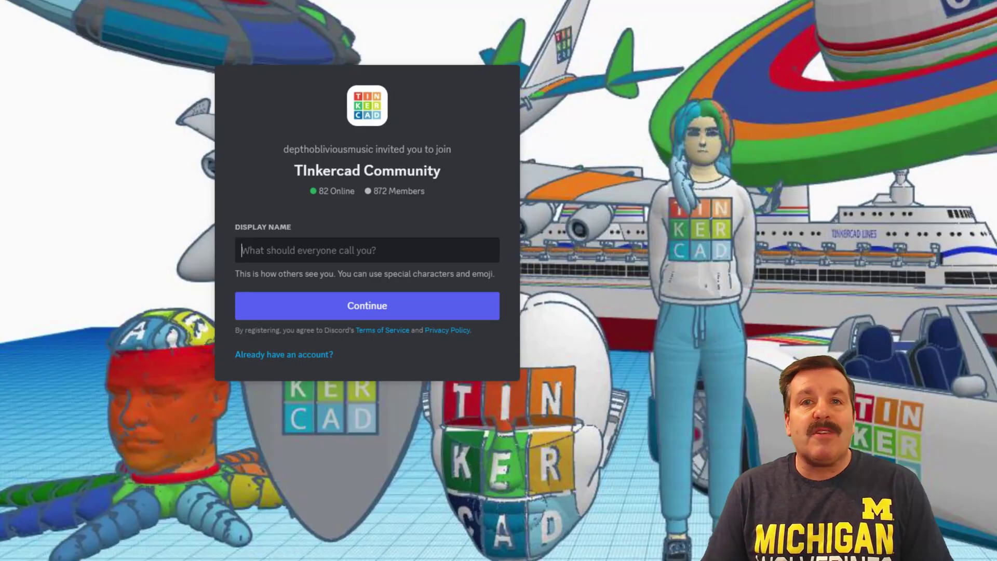